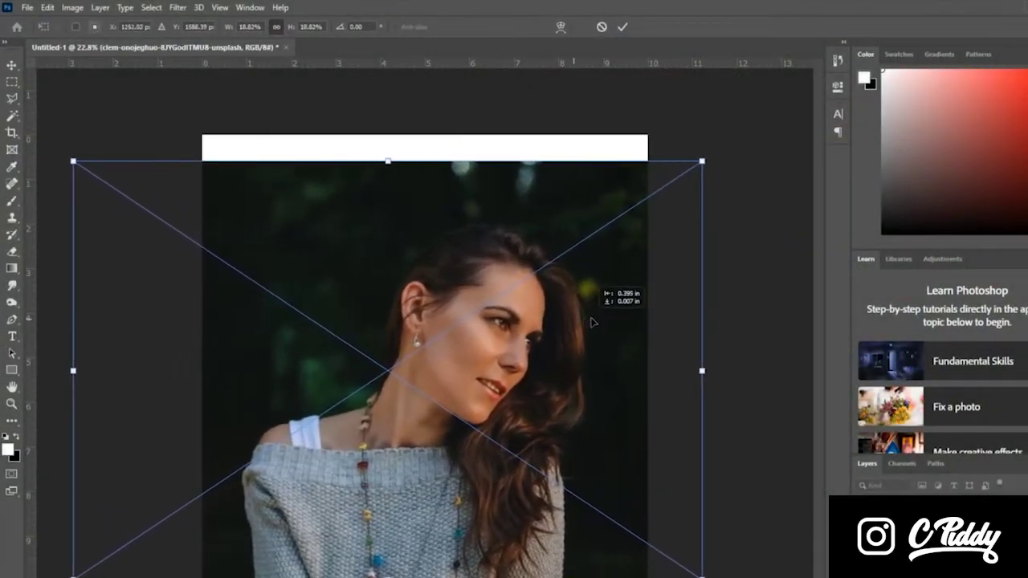
Step: Shrink the portrait photo with Free Transform so it fills the tall canvas
{"action": "left_click_drag", "start_coordinate": [660, 191], "coordinate": [654, 204]}
{"action": "key", "text": "Return"}
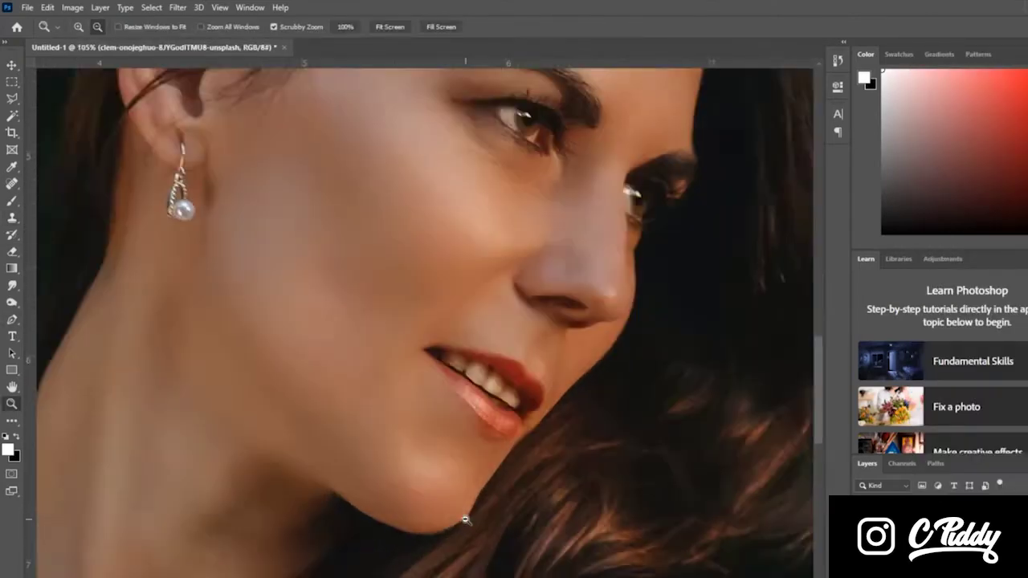
Step: Trace a wavy closed pen path across the forehead and cheek, continuing it from its end point
{"action": "left_click_drag", "start_coordinate": [465, 520], "coordinate": [450, 520]}
{"action": "key", "text": "p"}
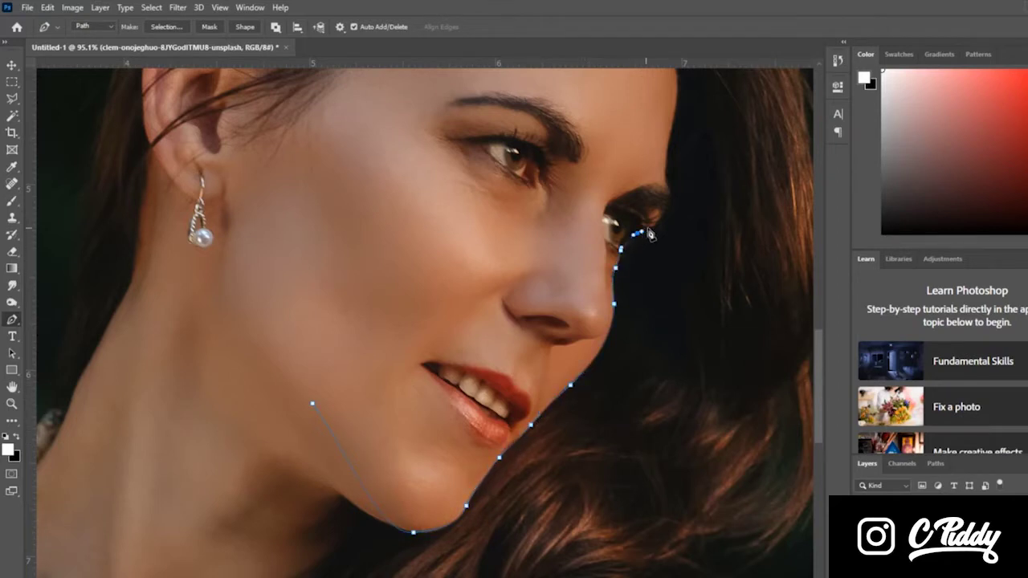
{"action": "left_click_drag", "start_coordinate": [645, 238], "coordinate": [657, 306]}
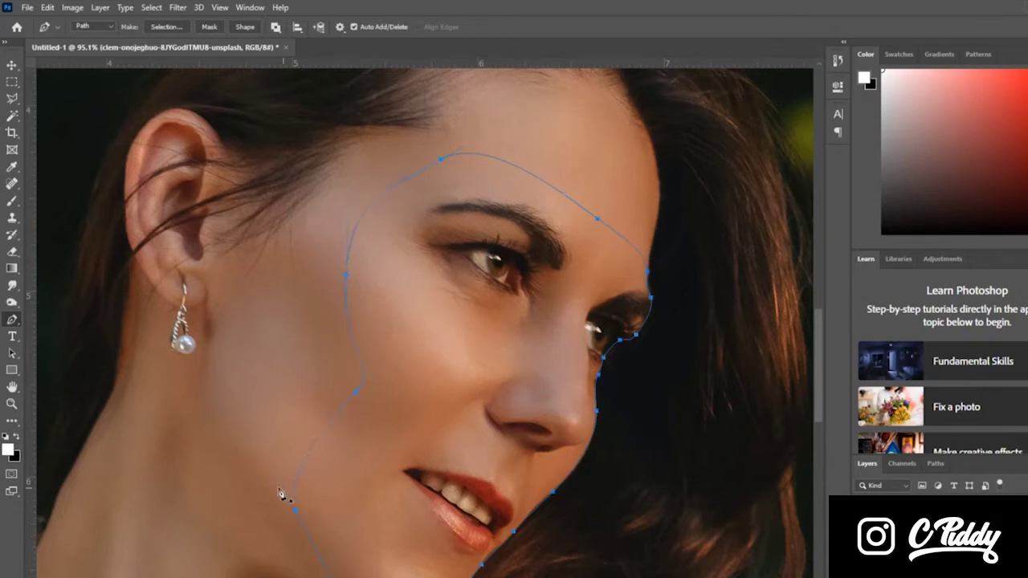
{"action": "key", "text": "a"}
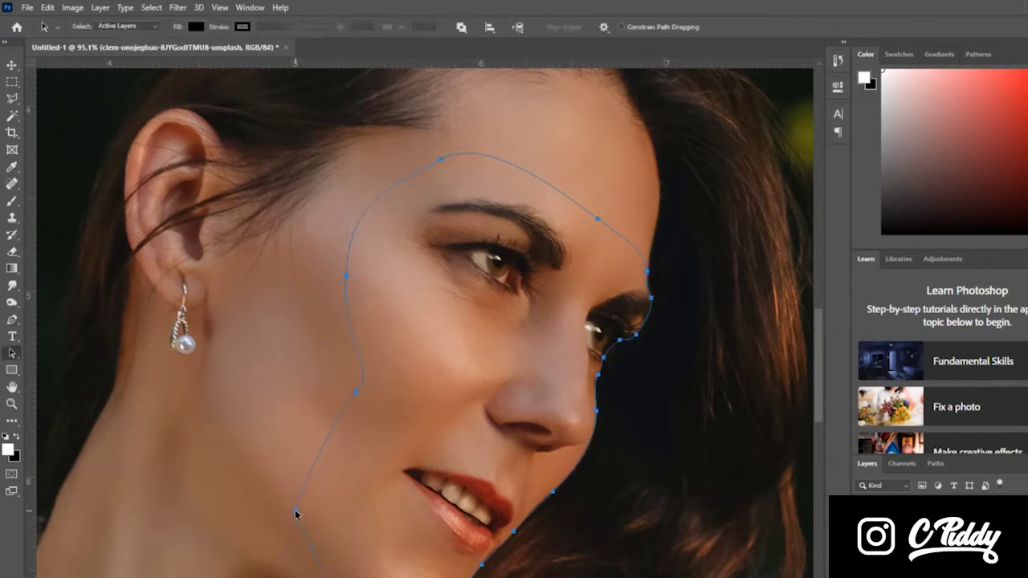
{"action": "key", "text": "p"}
{"action": "left_click", "coordinate": [356, 393]}
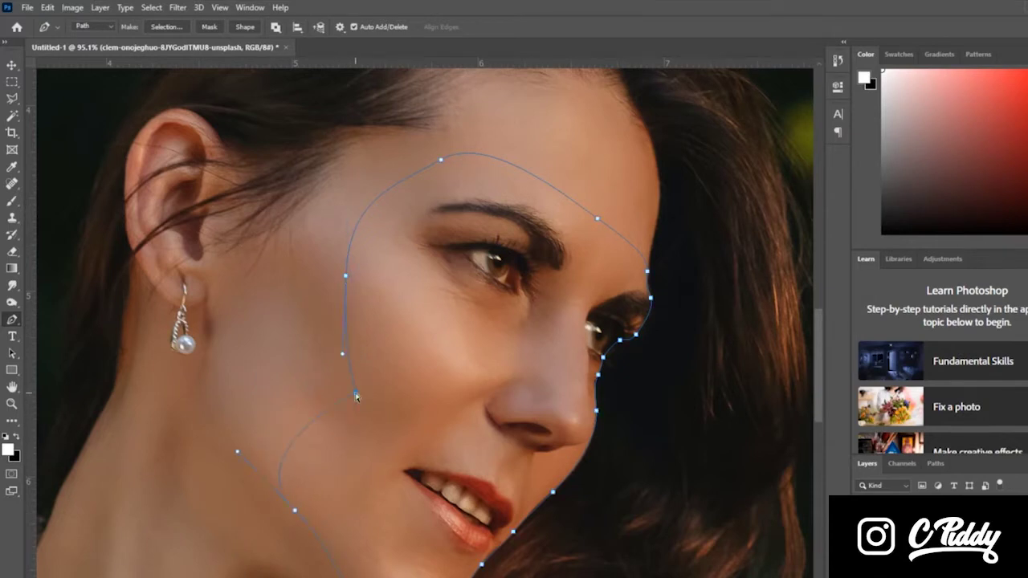
{"action": "key", "text": "a"}
{"action": "key", "text": "p"}
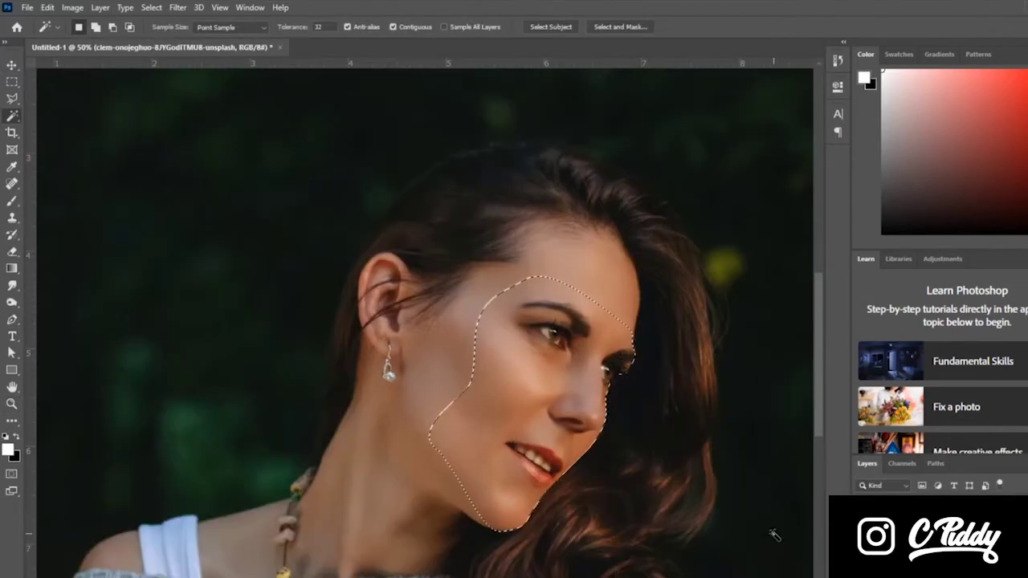
Step: Position the cut-out shape, then duplicate it as a smaller white inner copy
{"action": "left_click_drag", "start_coordinate": [471, 441], "coordinate": [502, 473]}
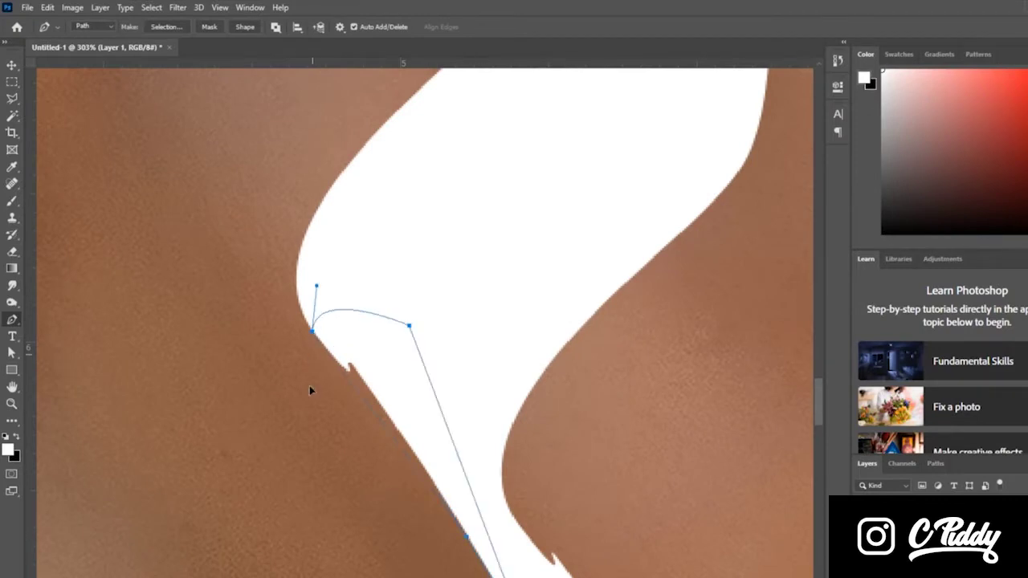
{"action": "key", "text": "ctrl+Return"}
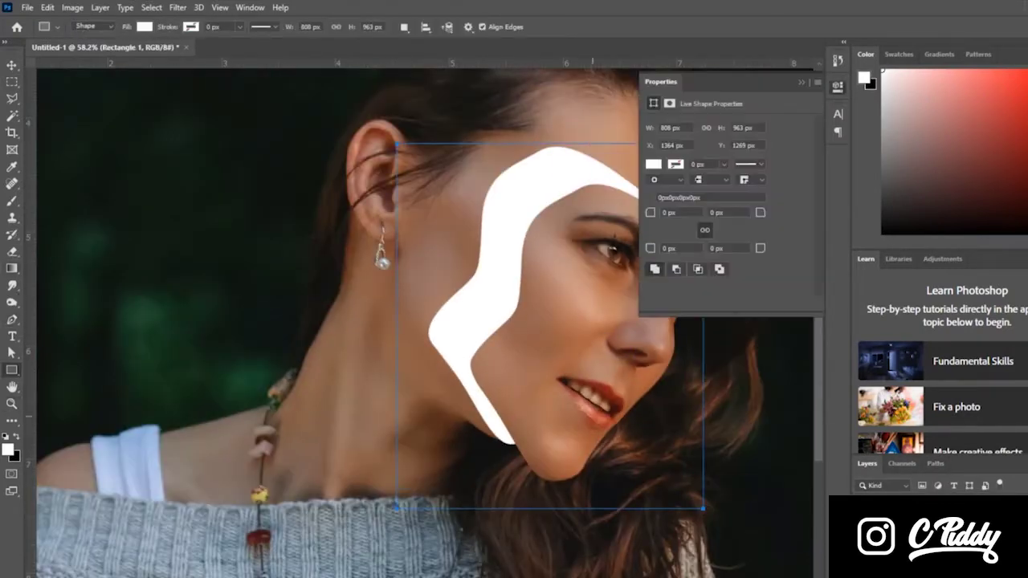
{"action": "key", "text": "ctrl+j"}
{"action": "key", "text": "shift+alt+BackSpace"}
{"action": "key", "text": "ctrl+t"}
{"action": "mouse_move", "coordinate": [438, 173]}
{"action": "left_mouse_down"}
{"action": "mouse_move", "coordinate": [421, 158]}
{"action": "mouse_move", "coordinate": [482, 186]}
{"action": "left_mouse_up"}
{"action": "left_click_drag", "start_coordinate": [419, 511], "coordinate": [421, 478]}
{"action": "left_click_drag", "start_coordinate": [715, 158], "coordinate": [703, 152]}
{"action": "key", "text": "Return"}
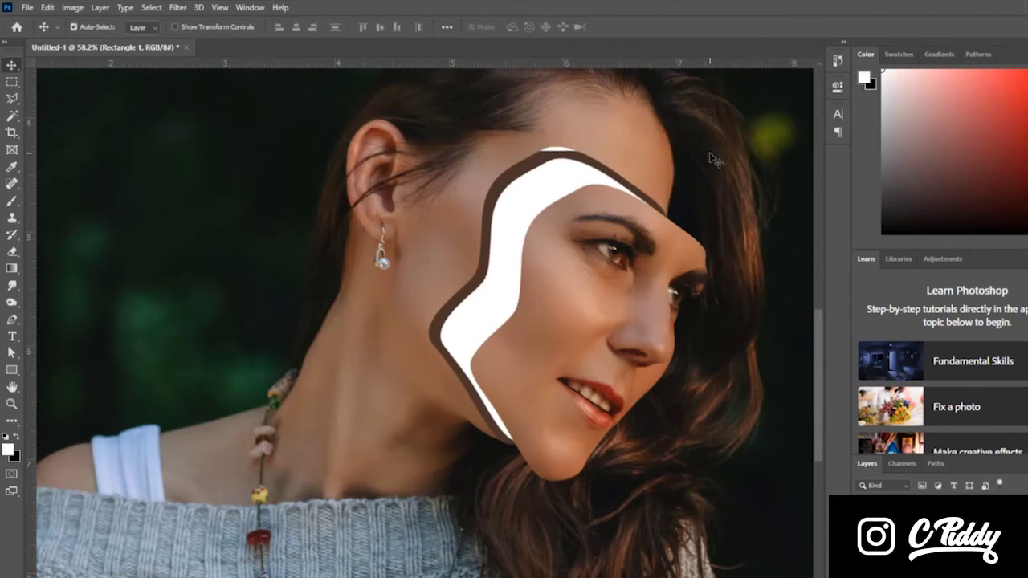
Step: Sample the edge brown and fill the inner cut-out shape dark brown
{"action": "left_click", "coordinate": [12, 201]}
{"action": "left_click", "coordinate": [536, 148], "text": "alt"}
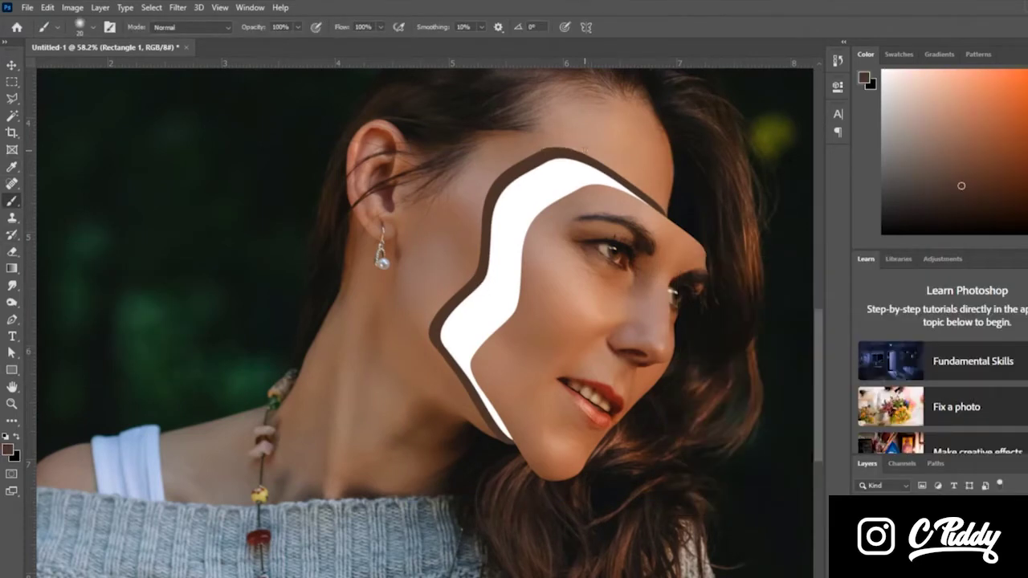
{"action": "key", "text": "o"}
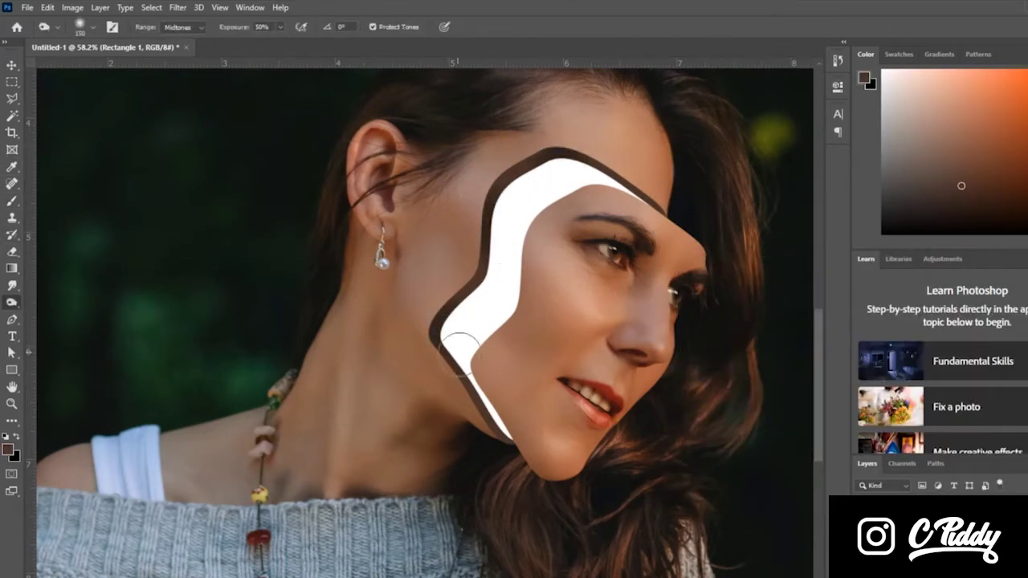
{"action": "left_click", "coordinate": [8, 448]}
{"action": "left_click", "coordinate": [983, 287]}
{"action": "key", "text": "alt+BackSpace"}
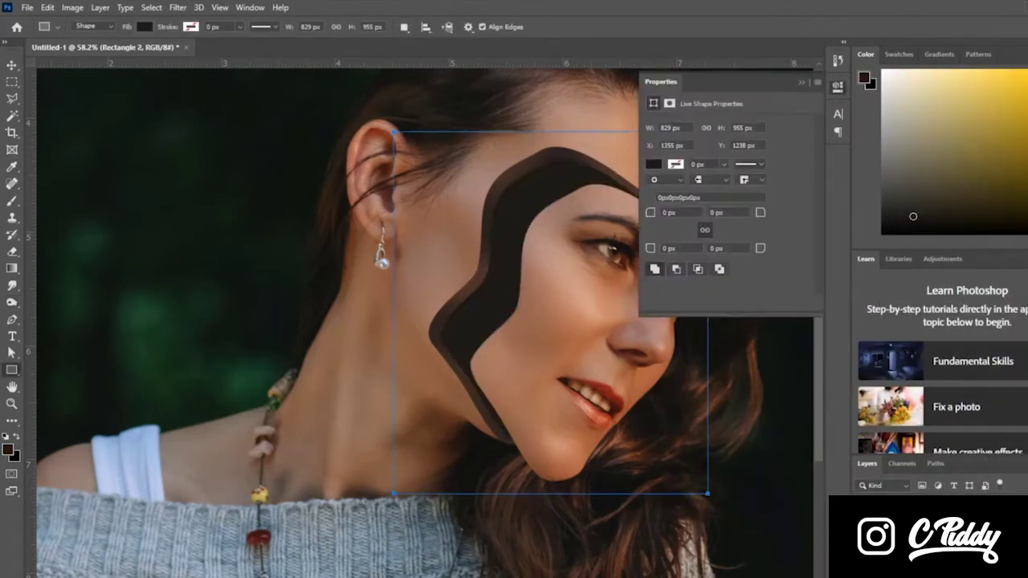
Step: Burn the skin darker along the cut-out's inner edge
{"action": "key", "text": "e"}
{"action": "key", "text": "v"}
{"action": "left_click_drag", "start_coordinate": [596, 301], "coordinate": [459, 340]}
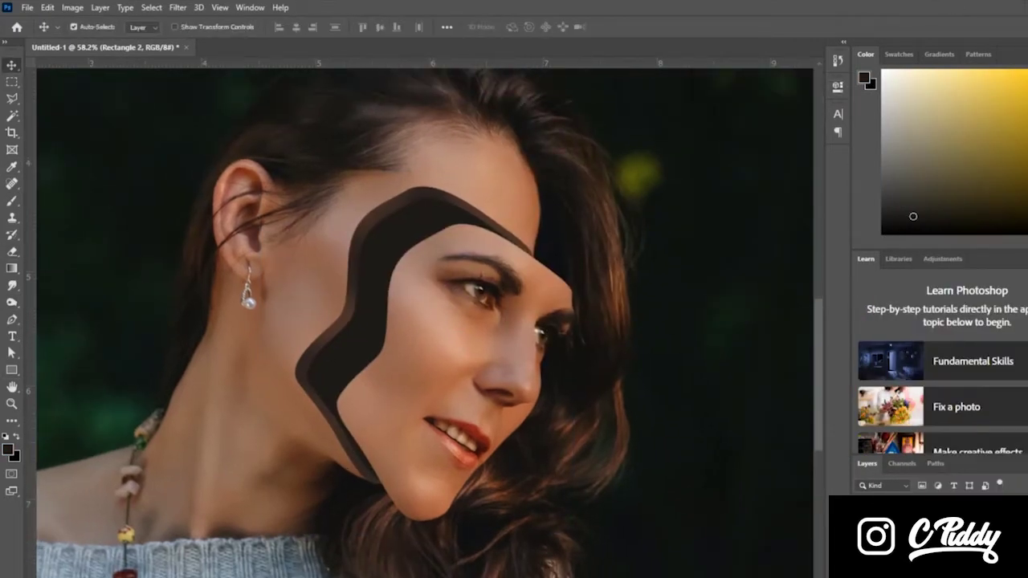
{"action": "key", "text": "o"}
{"action": "mouse_move", "coordinate": [394, 514]}
{"action": "left_mouse_down"}
{"action": "mouse_move", "coordinate": [356, 362]}
{"action": "mouse_move", "coordinate": [367, 333]}
{"action": "mouse_move", "coordinate": [394, 482]}
{"action": "left_mouse_up"}
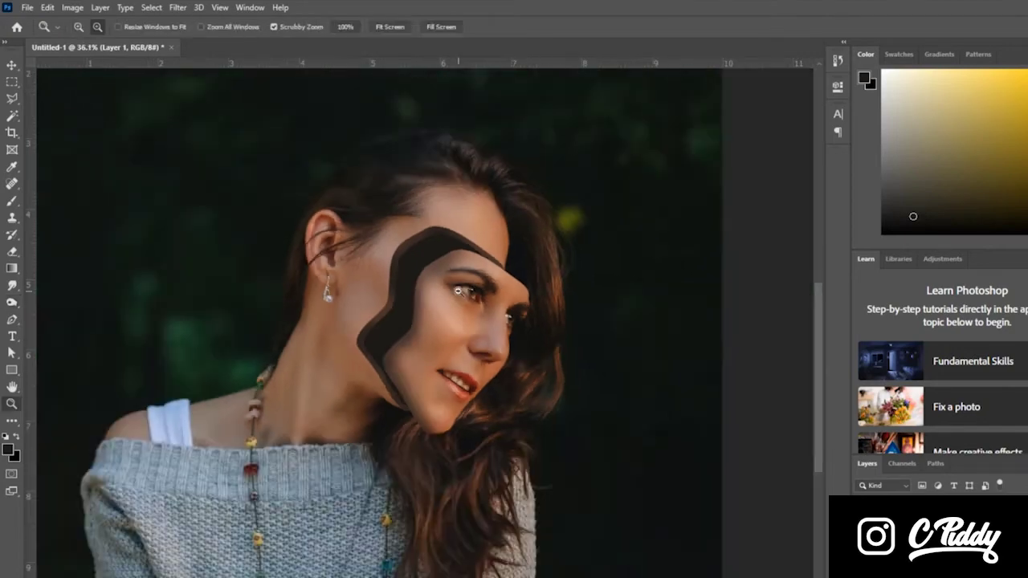
Step: Place two transformed fern copies into the face cut-out and burn their edges
{"action": "mouse_move", "coordinate": [361, 385]}
{"action": "left_mouse_down"}
{"action": "mouse_move", "coordinate": [514, 305]}
{"action": "mouse_move", "coordinate": [482, 375]}
{"action": "mouse_move", "coordinate": [421, 244]}
{"action": "left_mouse_up"}
{"action": "key", "text": "ctrl+t"}
{"action": "key", "text": "Return"}
{"action": "key", "text": "ctrl+j"}
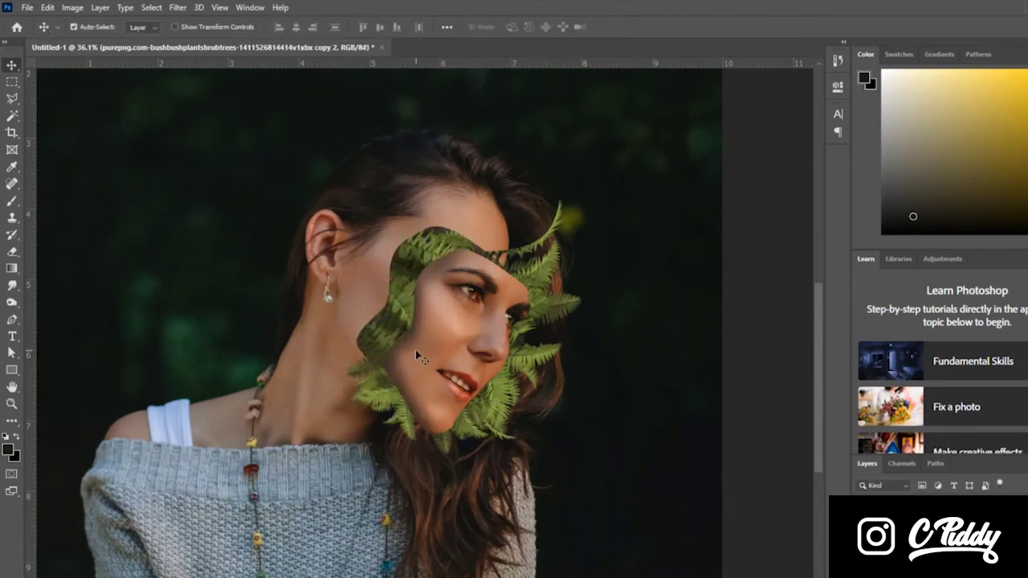
{"action": "key", "text": "ctrl+t"}
{"action": "key", "text": "Return"}
{"action": "key", "text": "o"}
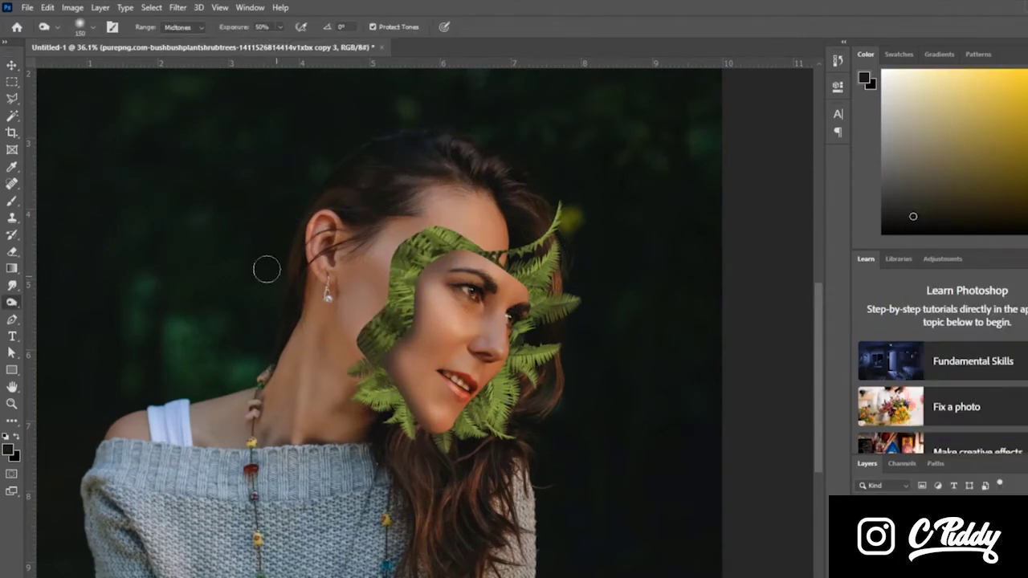
{"action": "left_click_drag", "start_coordinate": [399, 248], "coordinate": [412, 245]}
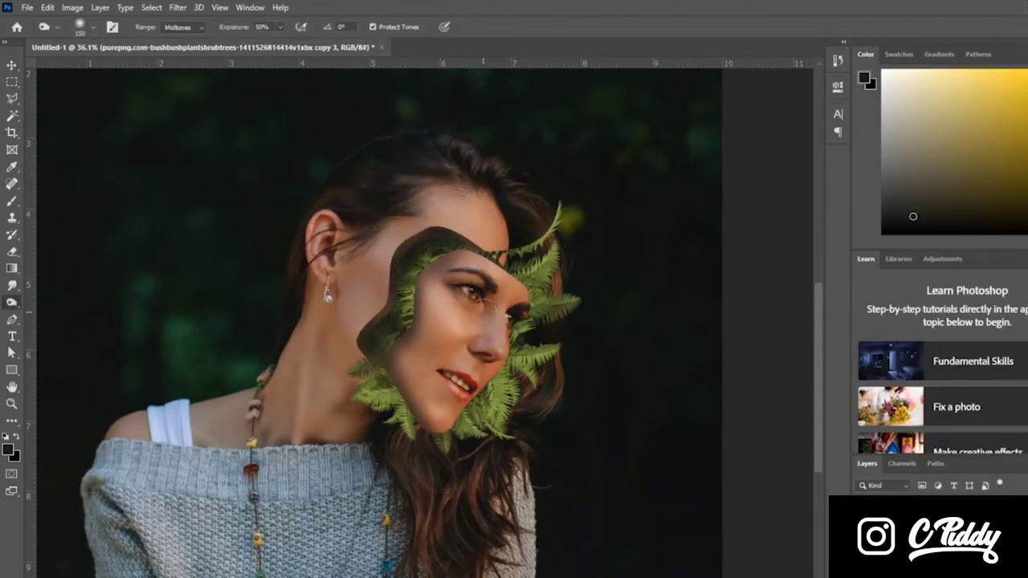
Step: Cut a small wavy hole in the cheek of Layer 1 to reveal fern
{"action": "scroll", "coordinate": [378, 321], "scroll_direction": "up", "scroll_amount": 3}
{"action": "key", "text": "p"}
{"action": "key", "text": "alt+bracketleft"}
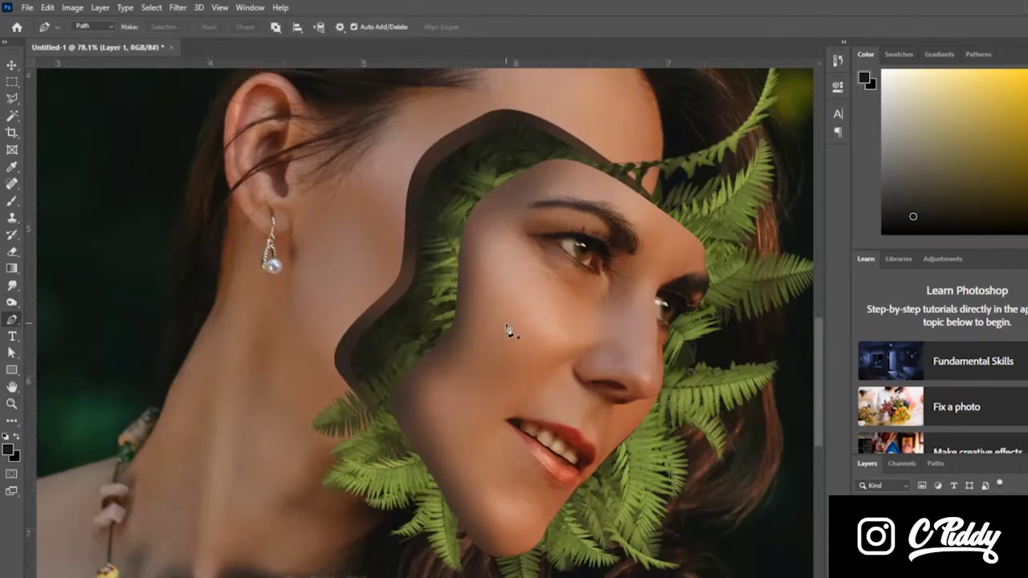
{"action": "key", "text": "ctrl+Return"}
{"action": "key", "text": "Delete"}
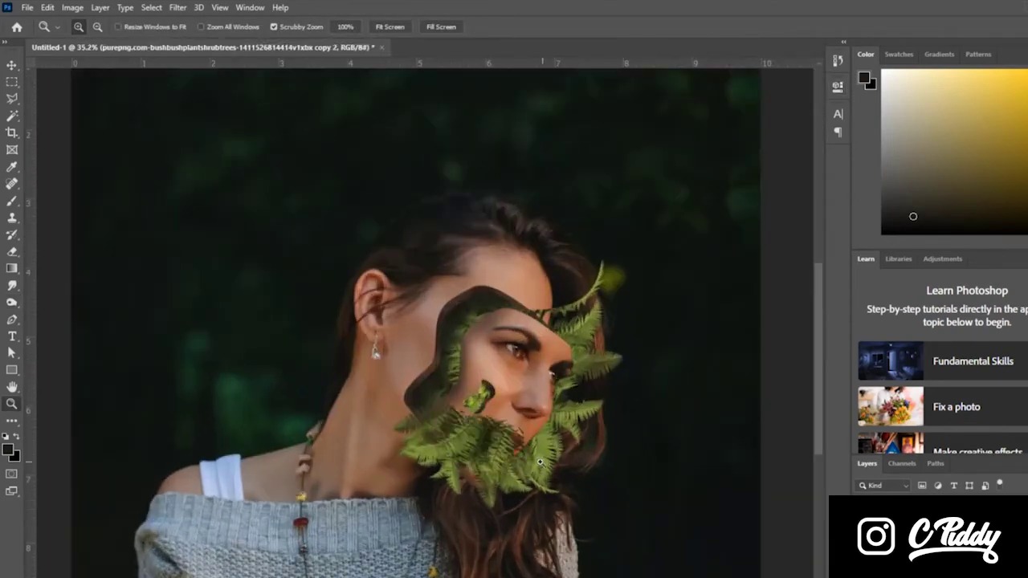
Step: Rotate a fern copy over the mouth and add path anchor points around it
{"action": "left_click_drag", "start_coordinate": [522, 378], "coordinate": [495, 369]}
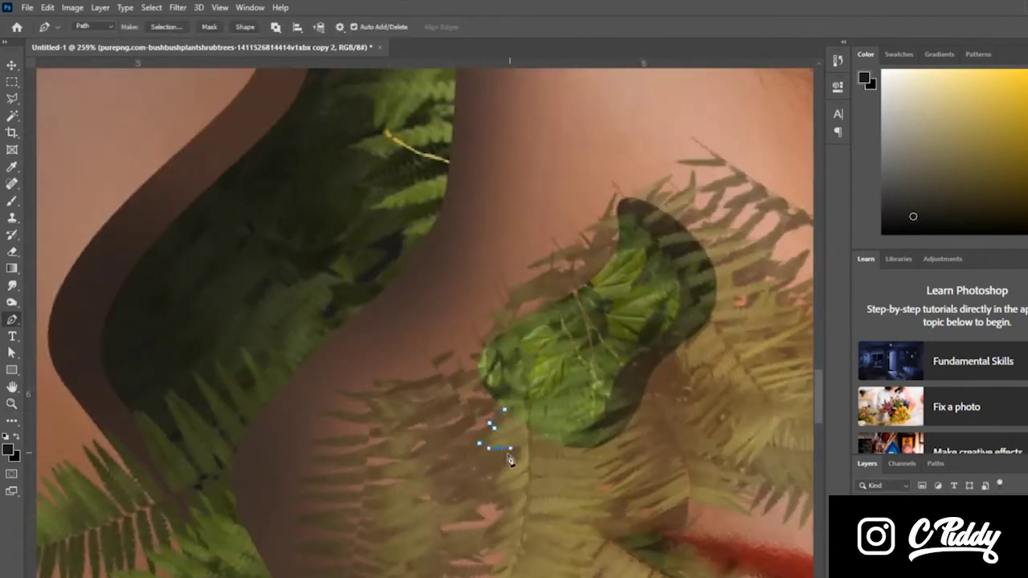
{"action": "left_click", "coordinate": [492, 538]}
{"action": "left_click_drag", "start_coordinate": [486, 557], "coordinate": [529, 455]}
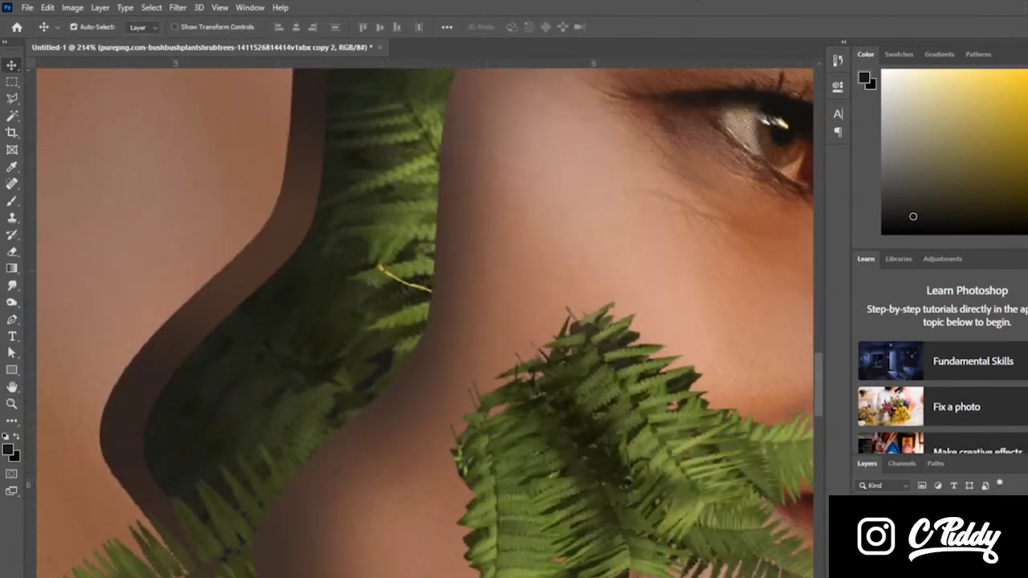
{"action": "left_click", "coordinate": [769, 508], "text": "ctrl"}
{"action": "key", "text": "z"}
{"action": "left_click_drag", "start_coordinate": [661, 442], "coordinate": [601, 428]}
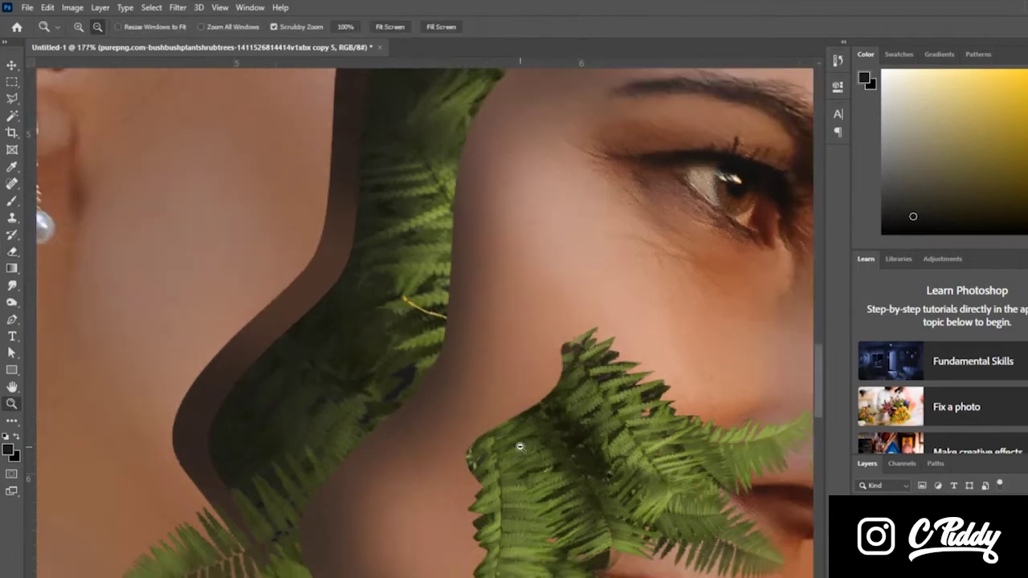
Step: Try clipping the fern into the blob shape, then undo so it spills over the face
{"action": "key", "text": "v"}
{"action": "left_click", "coordinate": [601, 428], "text": "ctrl"}
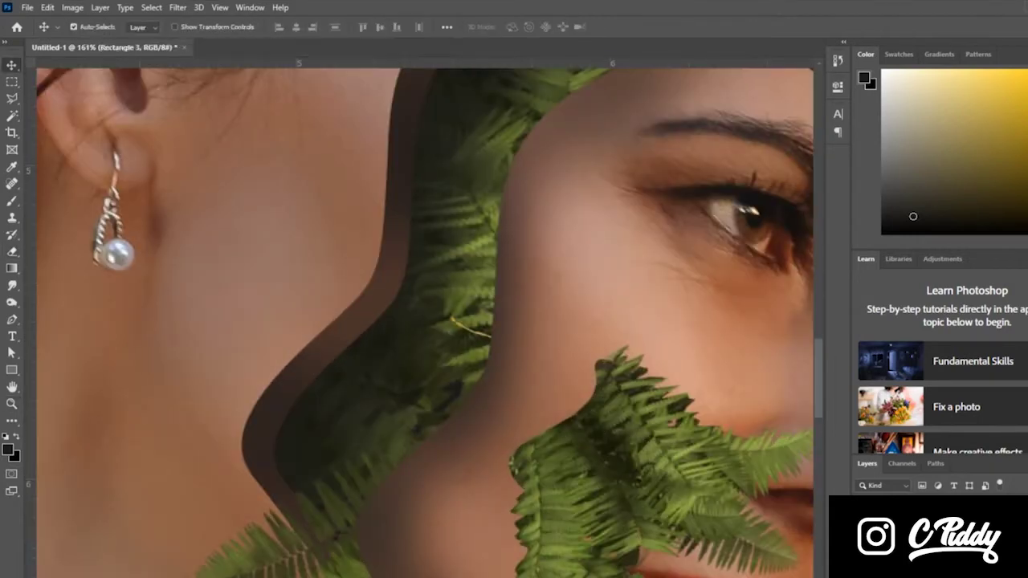
{"action": "left_click", "coordinate": [595, 564], "text": "ctrl"}
{"action": "key", "text": "ctrl+alt+g"}
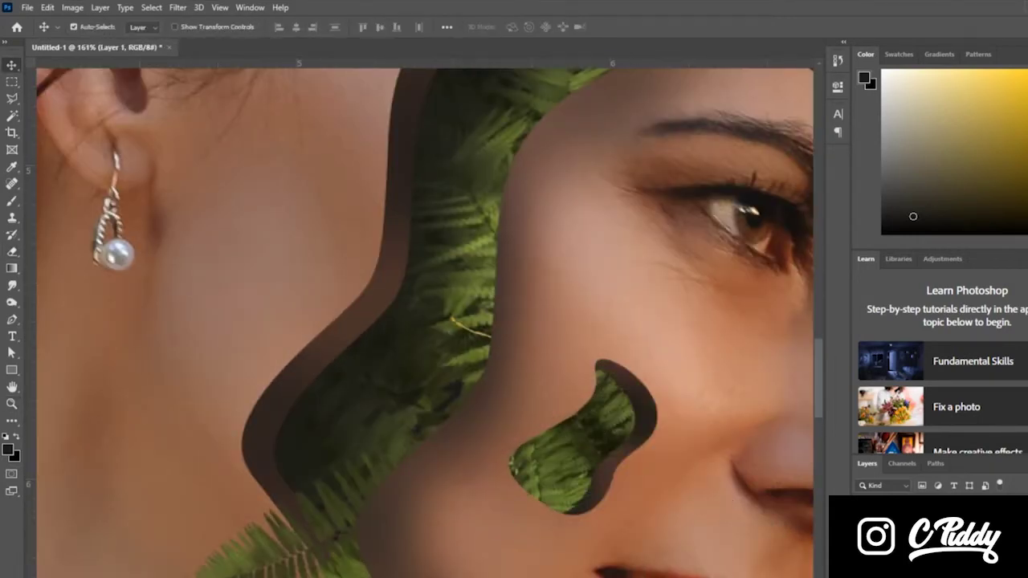
{"action": "key", "text": "ctrl+z"}
Step: Burn the fern copies' edges darker where they meet the cheek
{"action": "left_click", "coordinate": [647, 435], "text": "ctrl"}
{"action": "key", "text": "o"}
{"action": "left_click_drag", "start_coordinate": [598, 400], "coordinate": [622, 543]}
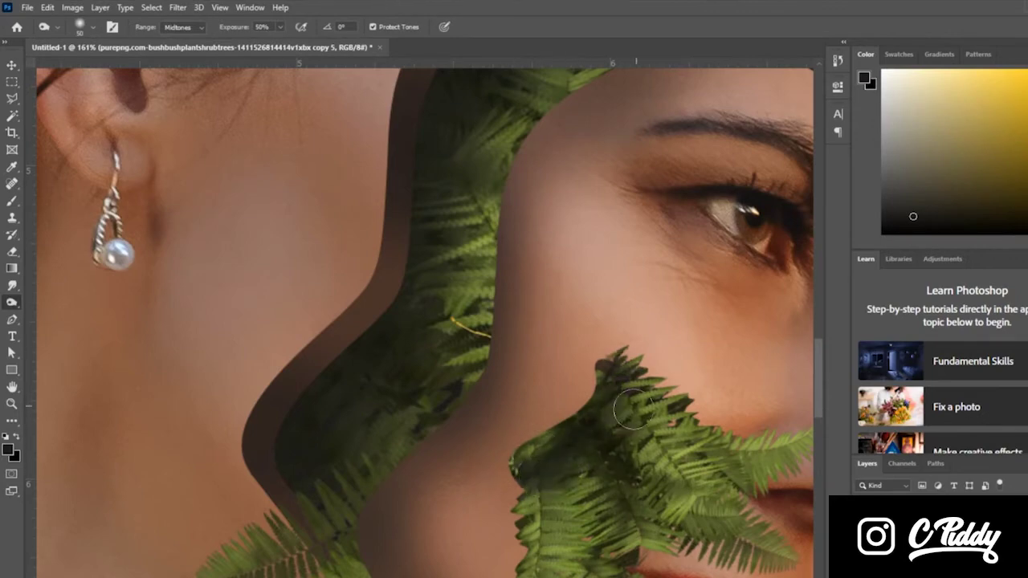
{"action": "left_click", "coordinate": [529, 445], "text": "ctrl"}
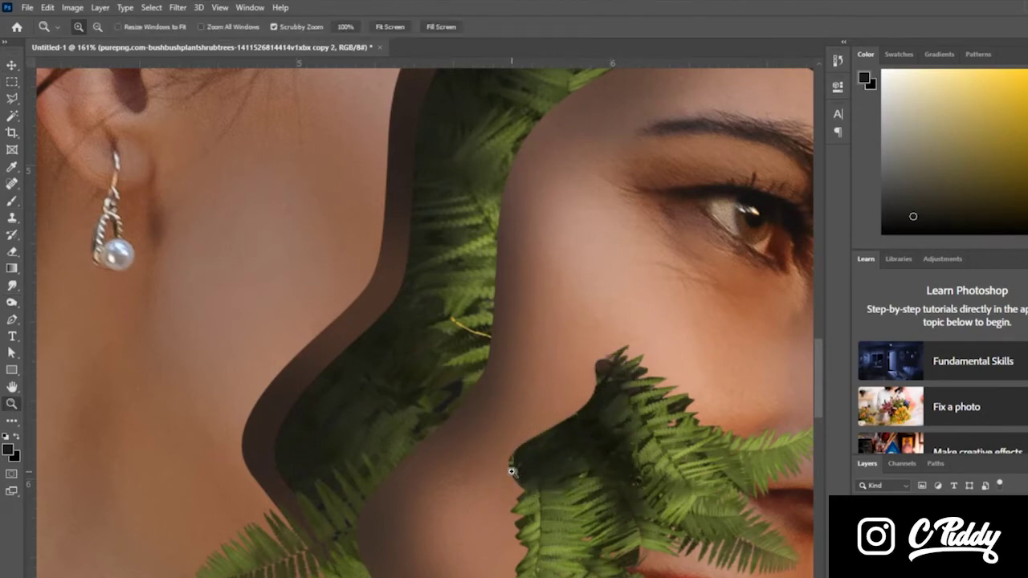
{"action": "left_click", "coordinate": [519, 471], "text": "ctrl"}
{"action": "scroll", "coordinate": [519, 471], "scroll_direction": "up", "scroll_amount": 5}
{"action": "scroll", "coordinate": [498, 434], "scroll_direction": "down", "scroll_amount": 10}
{"action": "scroll", "coordinate": [609, 425], "scroll_direction": "up", "scroll_amount": 5}
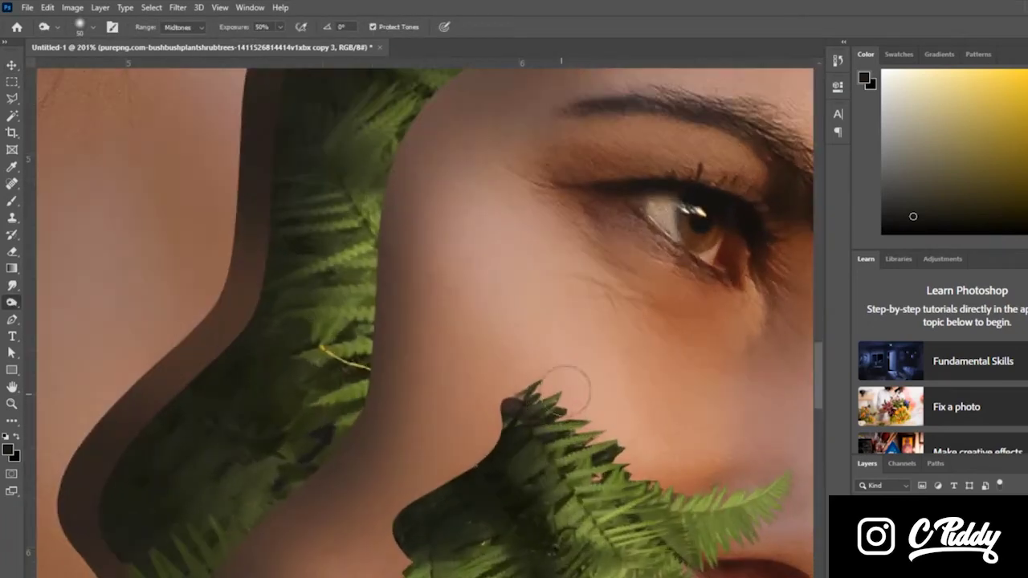
Step: Zoom in and out to inspect the fern edges and the whole face
{"action": "key", "text": "l"}
{"action": "key", "text": "z"}
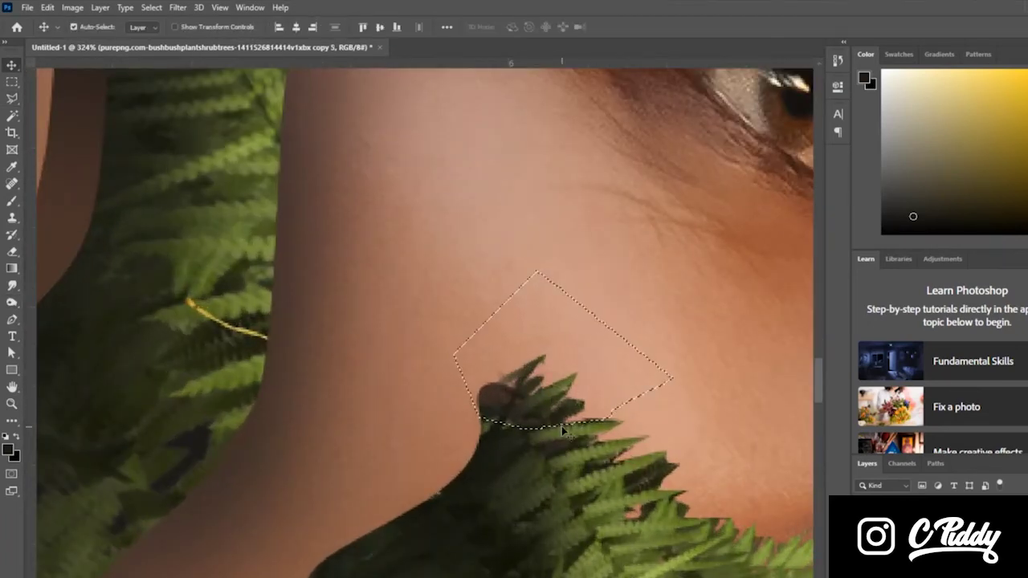
{"action": "scroll", "coordinate": [549, 406], "scroll_direction": "down", "scroll_amount": 5}
{"action": "scroll", "coordinate": [514, 394], "scroll_direction": "up", "scroll_amount": 2}
{"action": "scroll", "coordinate": [504, 387], "scroll_direction": "up", "scroll_amount": 2}
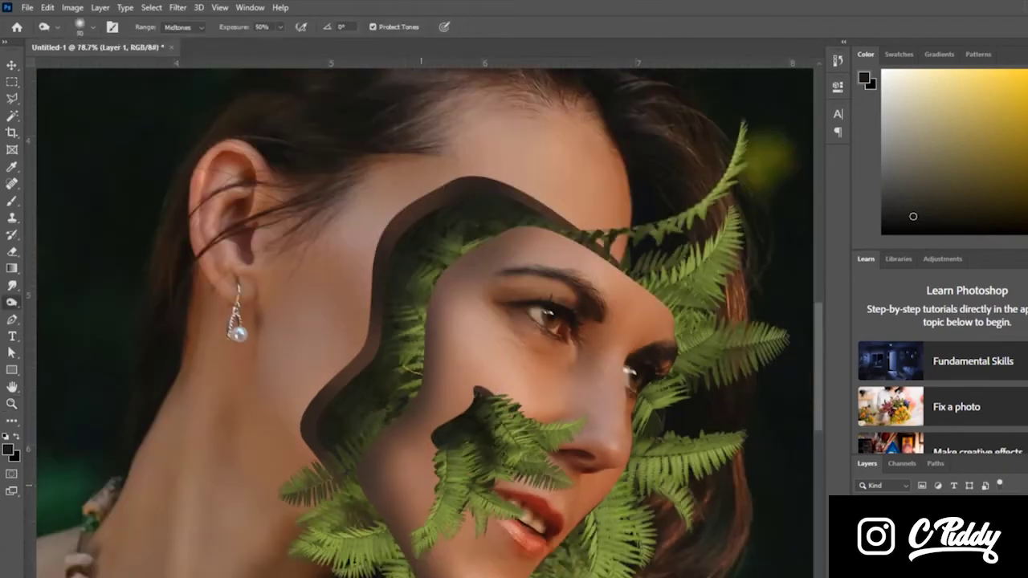
{"action": "key", "text": "z"}
{"action": "scroll", "coordinate": [527, 234], "scroll_direction": "down", "scroll_amount": 3}
{"action": "scroll", "coordinate": [527, 234], "scroll_direction": "up", "scroll_amount": 8}
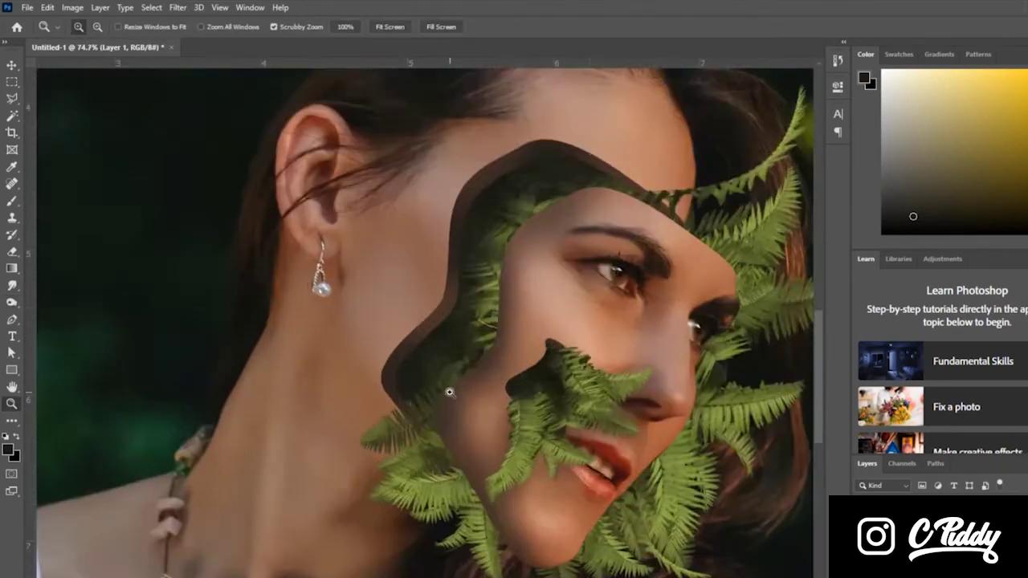
{"action": "key", "text": "v"}
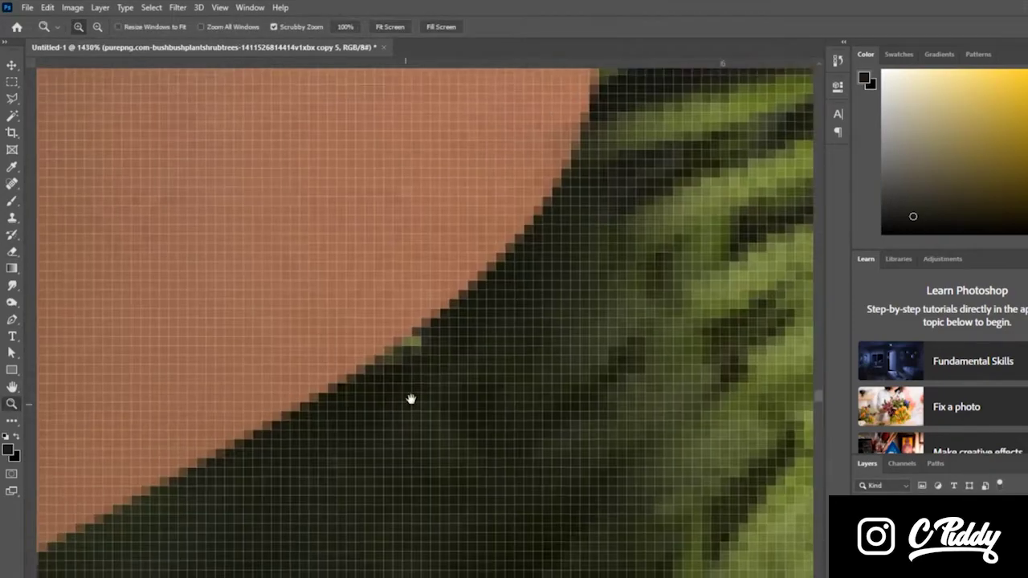
Step: Warp the fern patch near the mouth so it stays inside the cheek hole, clear of the lips
{"action": "left_click_drag", "start_coordinate": [411, 399], "coordinate": [439, 394]}
{"action": "key", "text": "s"}
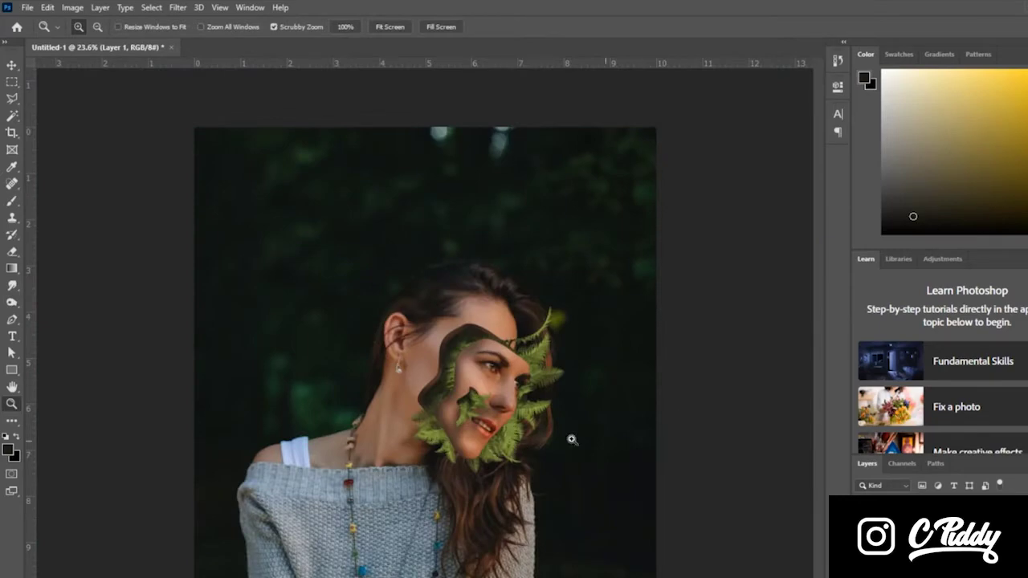
{"action": "left_click", "coordinate": [462, 423]}
{"action": "left_click", "coordinate": [462, 423]}
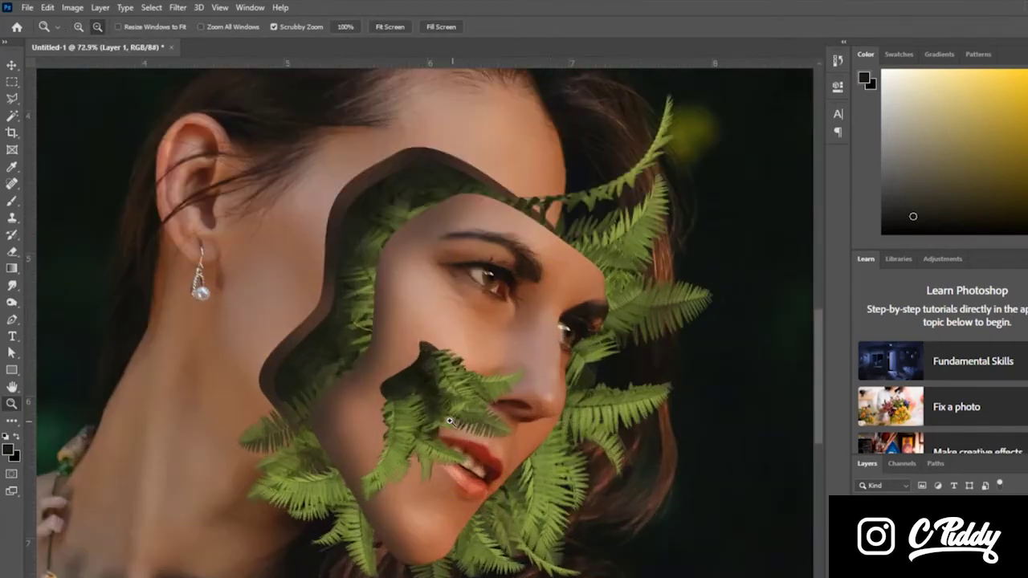
{"action": "left_click_drag", "start_coordinate": [452, 354], "coordinate": [514, 322]}
{"action": "key", "text": "Return"}
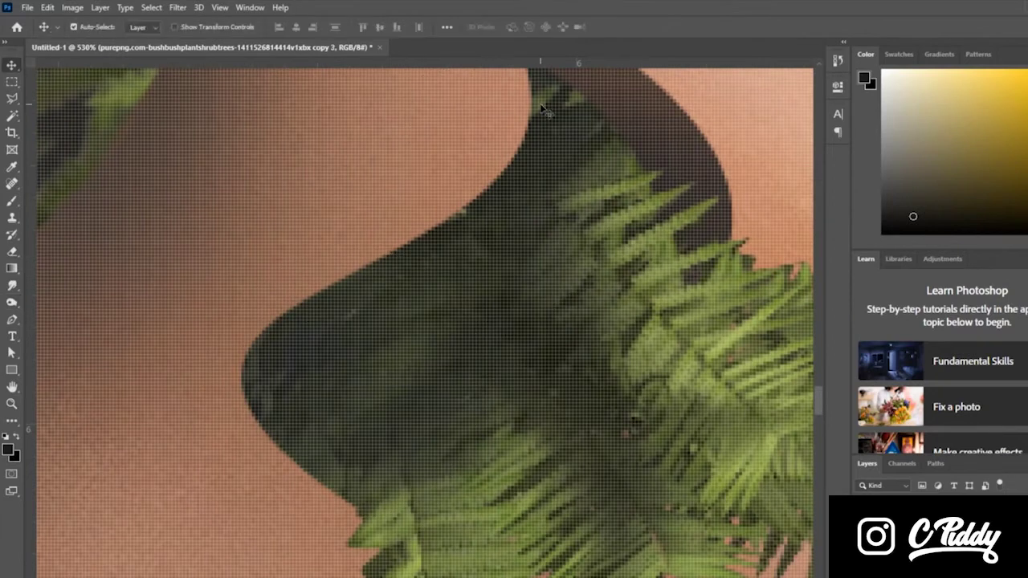
{"action": "key", "text": "z"}
{"action": "left_click_drag", "start_coordinate": [542, 108], "coordinate": [583, 452]}
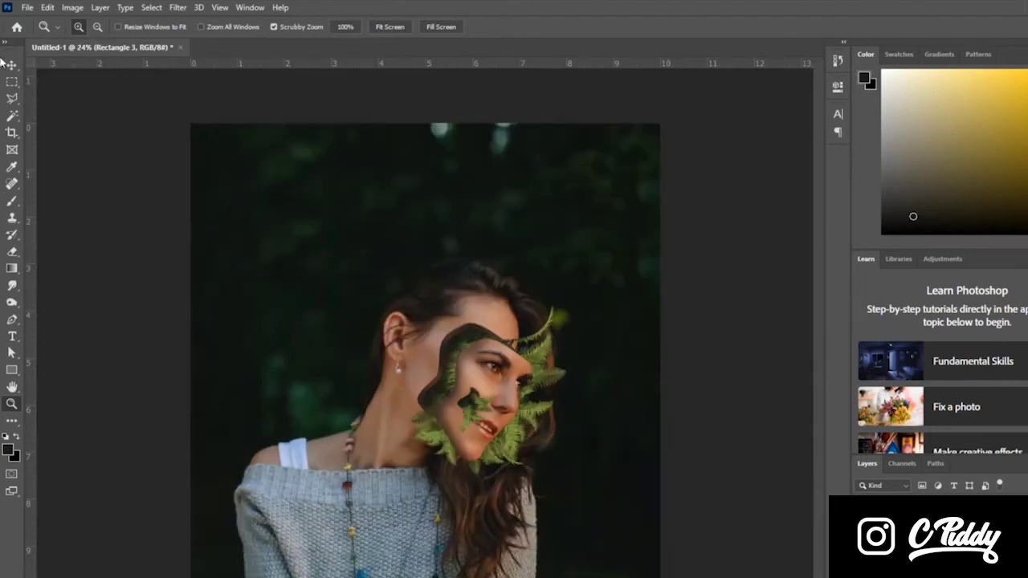
{"action": "left_click", "coordinate": [12, 64]}
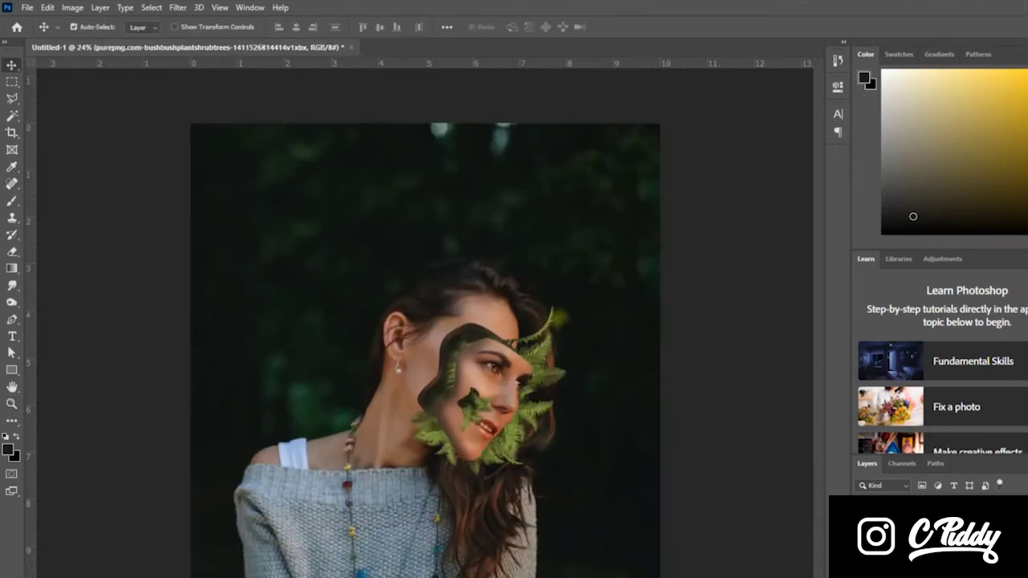
Step: Alt-drag a copy of the fern piece onto the cheek beside the nose
{"action": "left_click_drag", "start_coordinate": [524, 384], "coordinate": [425, 380]}
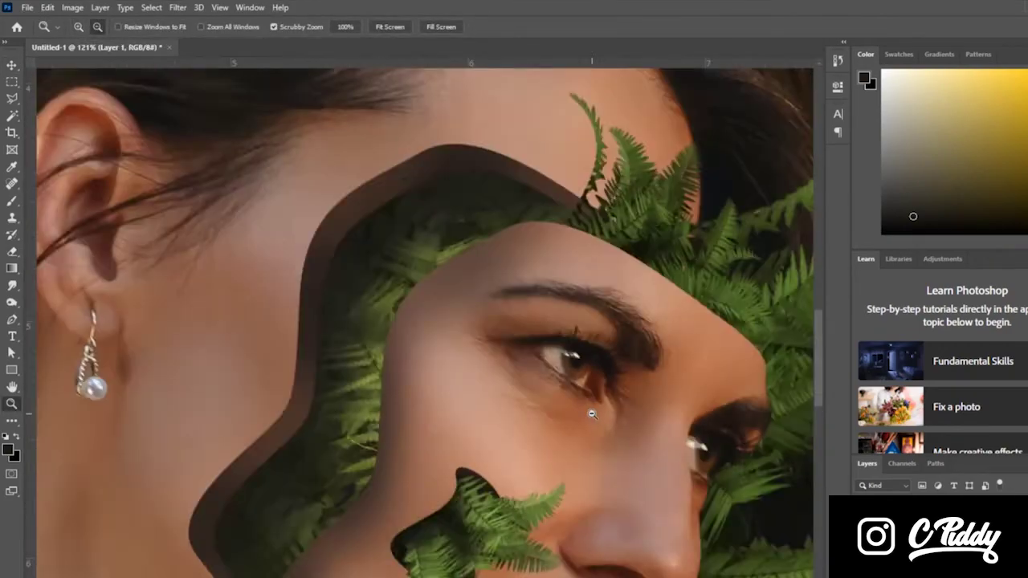
{"action": "left_click", "coordinate": [12, 82]}
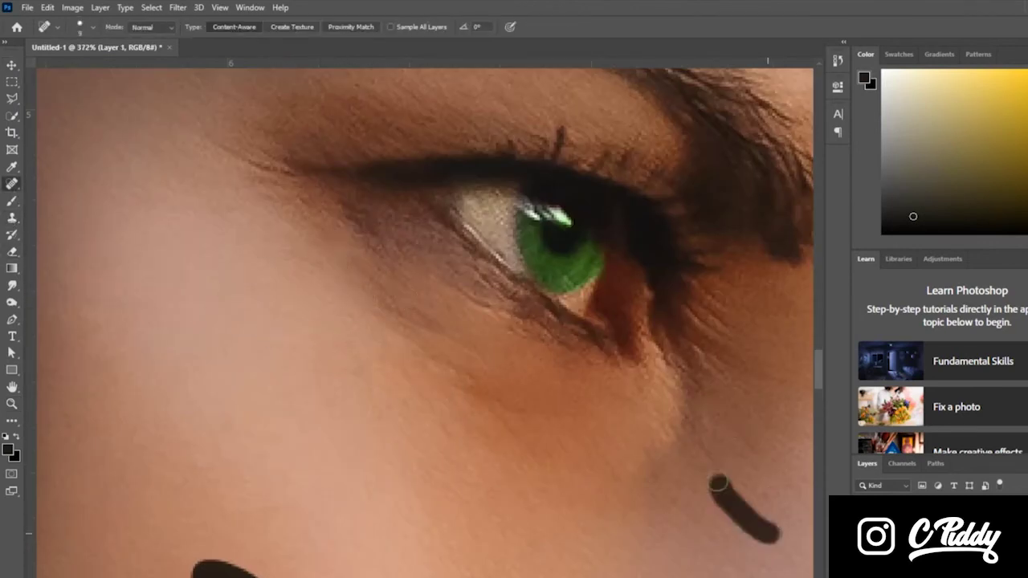
Step: Pan the view right across the eye area
{"action": "scroll", "coordinate": [775, 532], "scroll_direction": "right", "scroll_amount": 5}
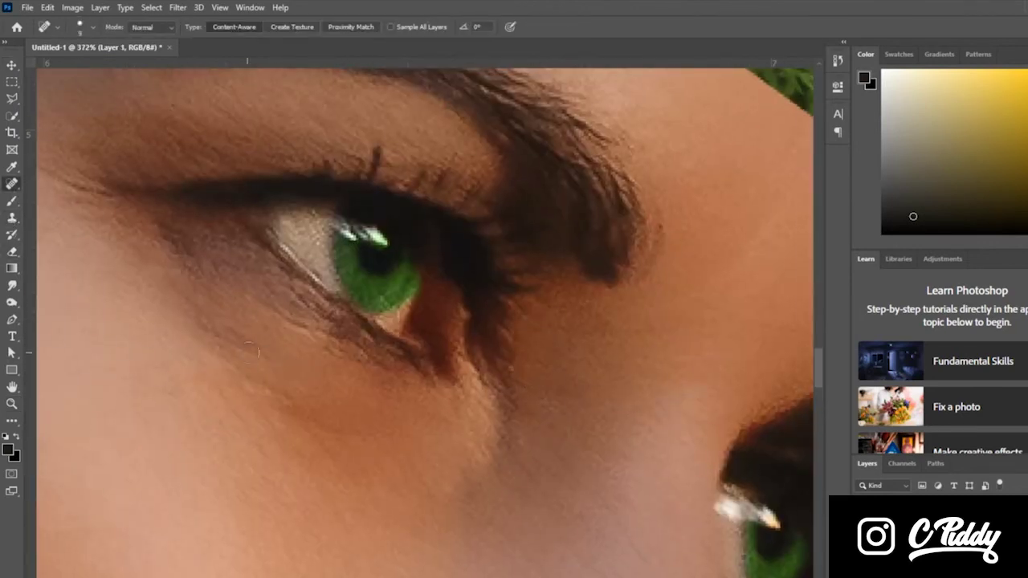